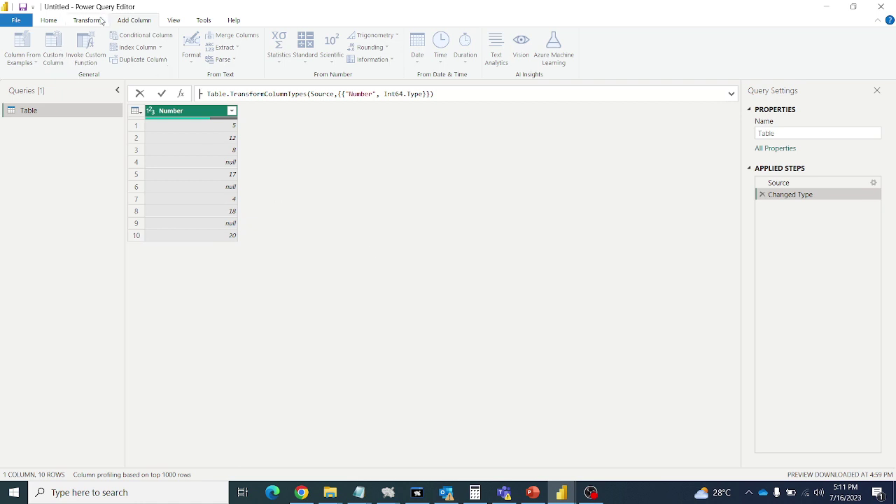
- Open the Custom Column dialog from the Add Column commands
left_click(91, 21)
left_click(127, 21)
left_click(56, 47)
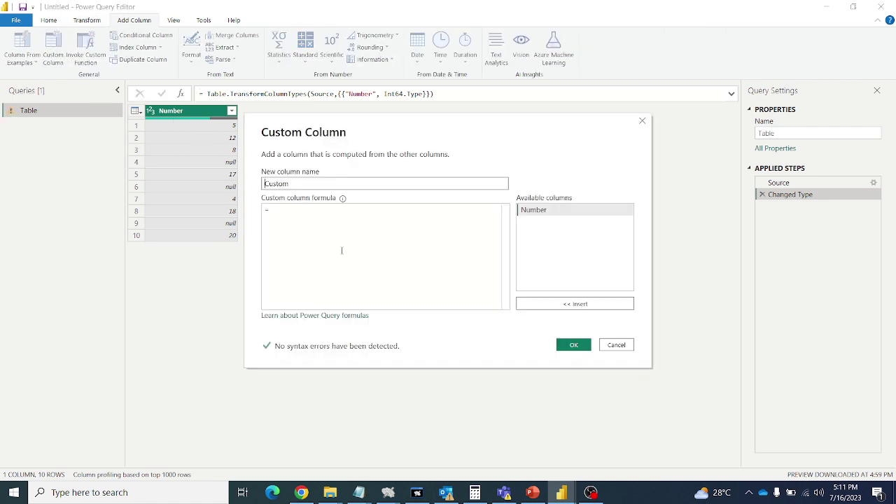
- Write the formula: "Valid" if [Number] < 10, null if [Number] = null, else "Invalid"
left_click(334, 215)
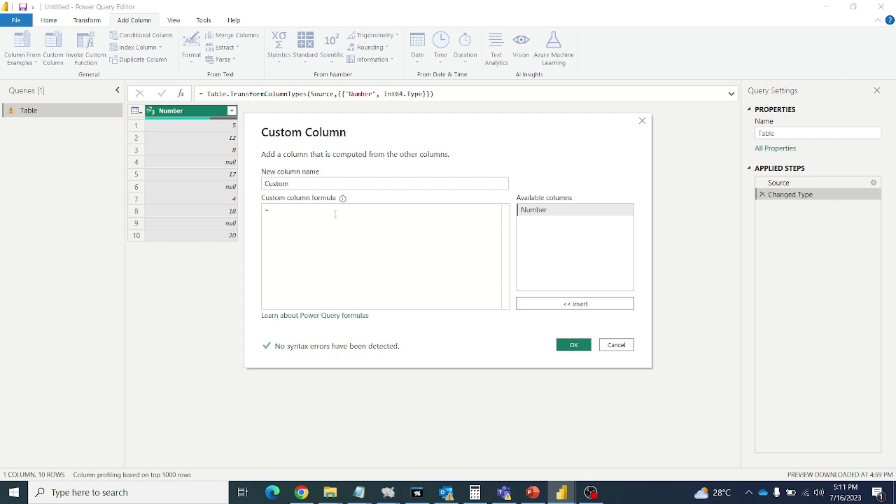
type("if")
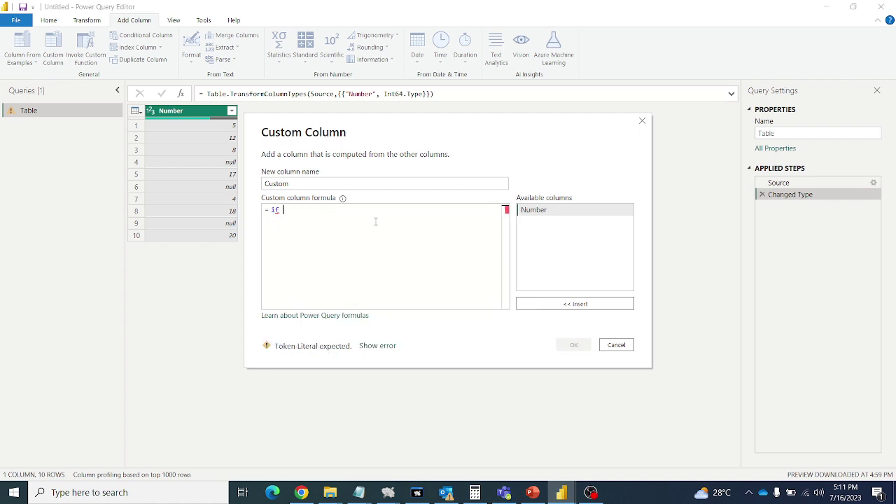
double_click(533, 210)
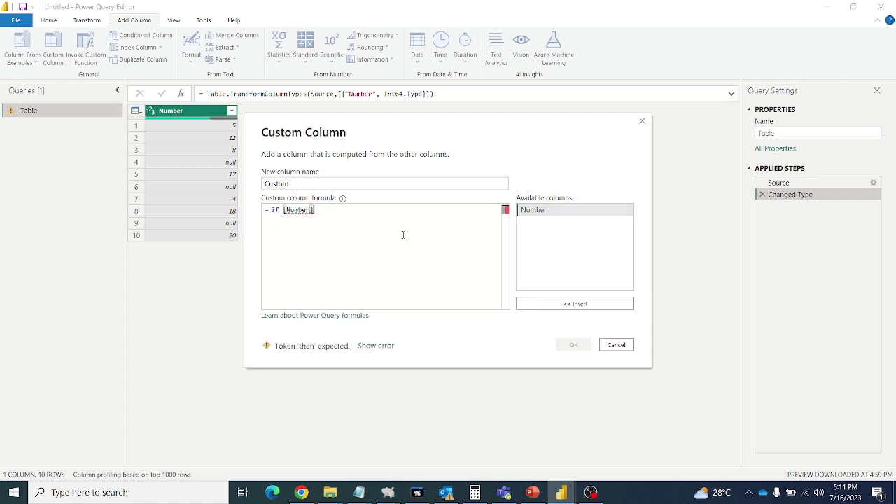
type("<")
type(" 3")
type("0 then ")
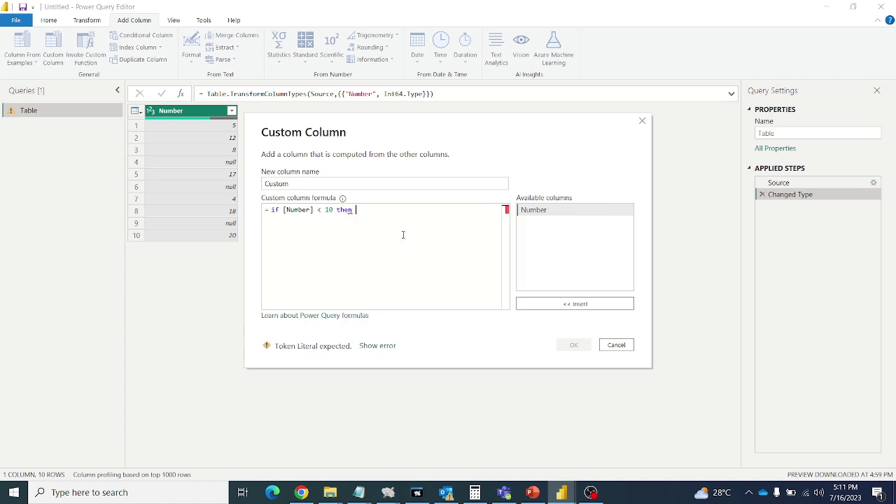
type("\"Valid")
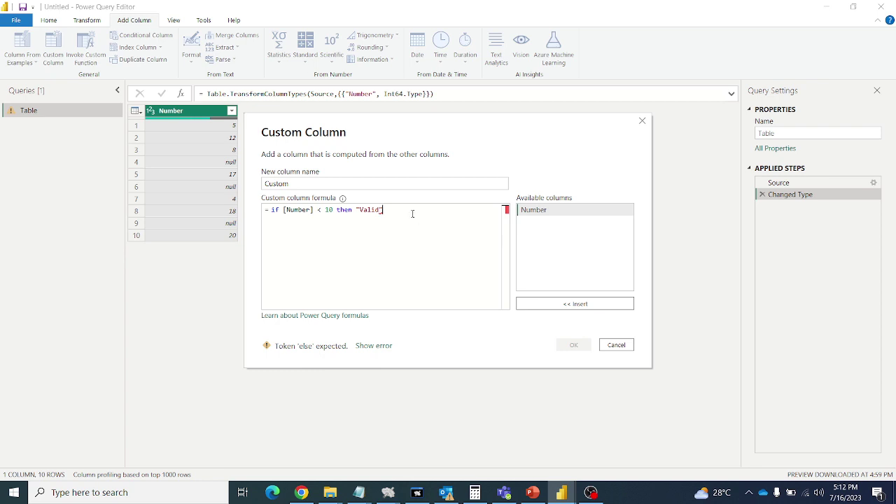
type(" else if")
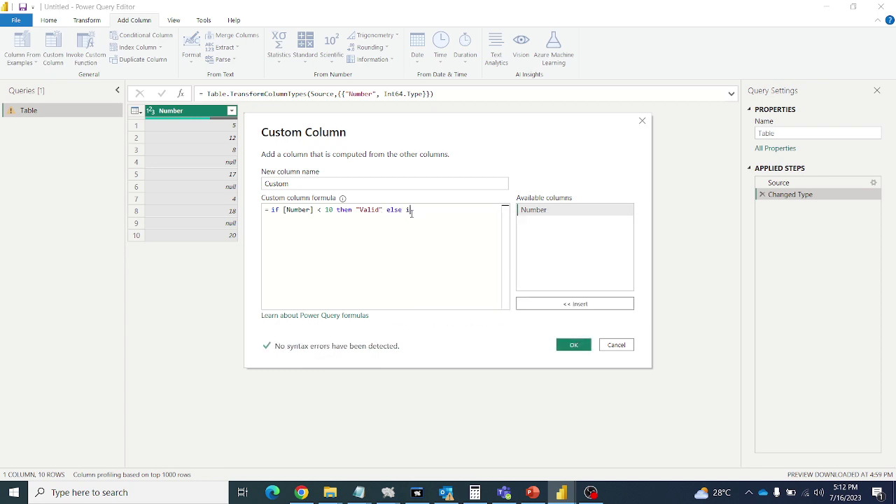
double_click(542, 211)
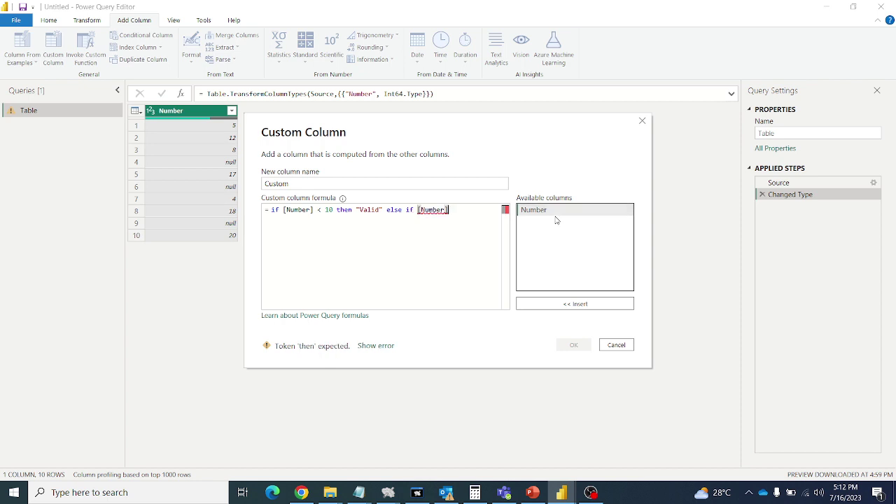
type("= nul")
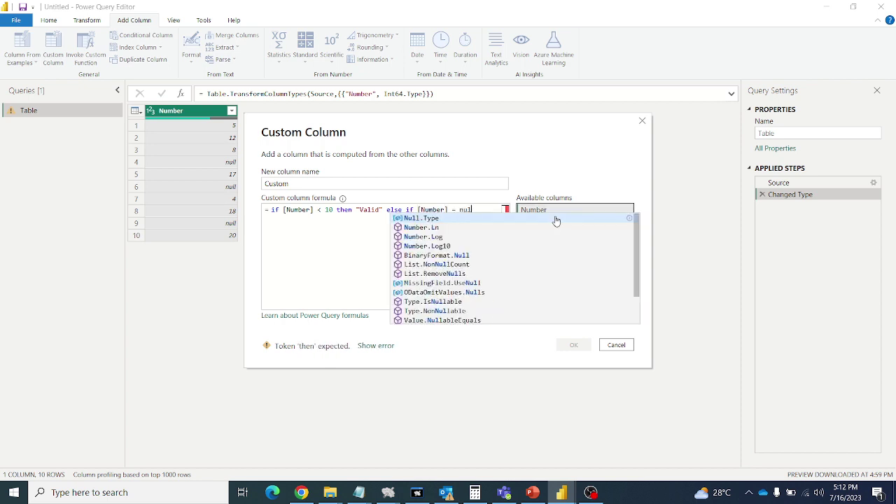
type("l th")
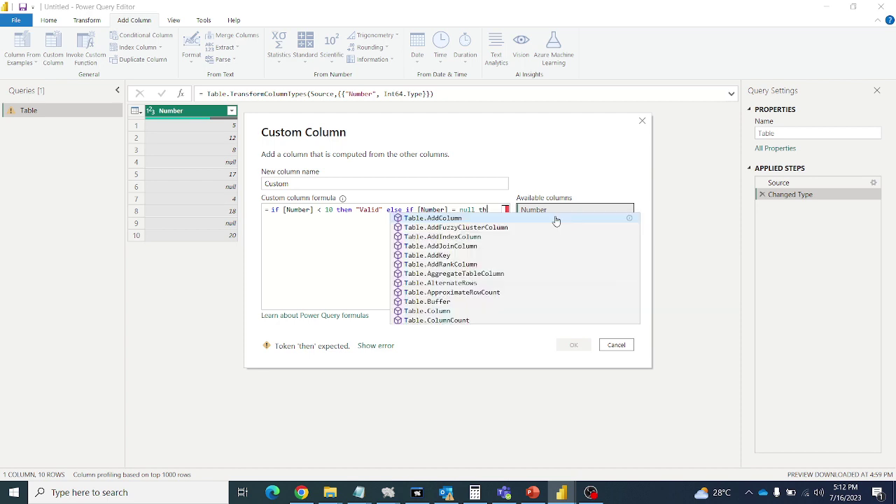
type("en nul")
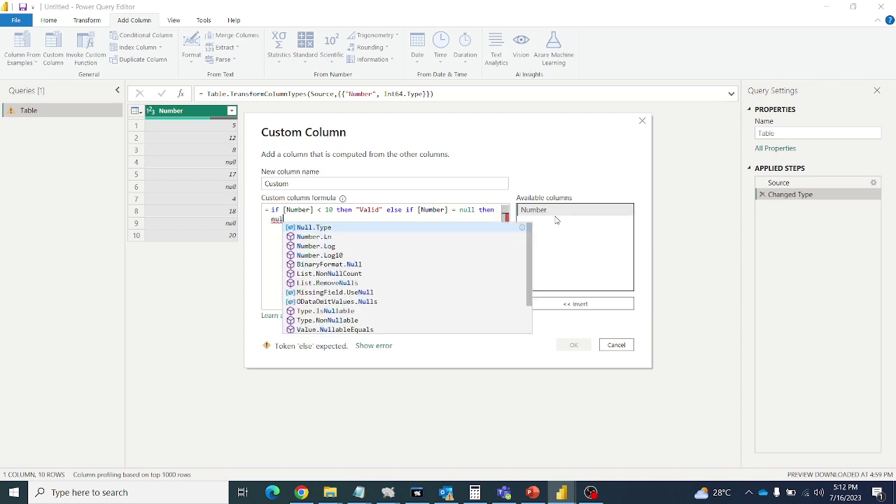
type("l else ")
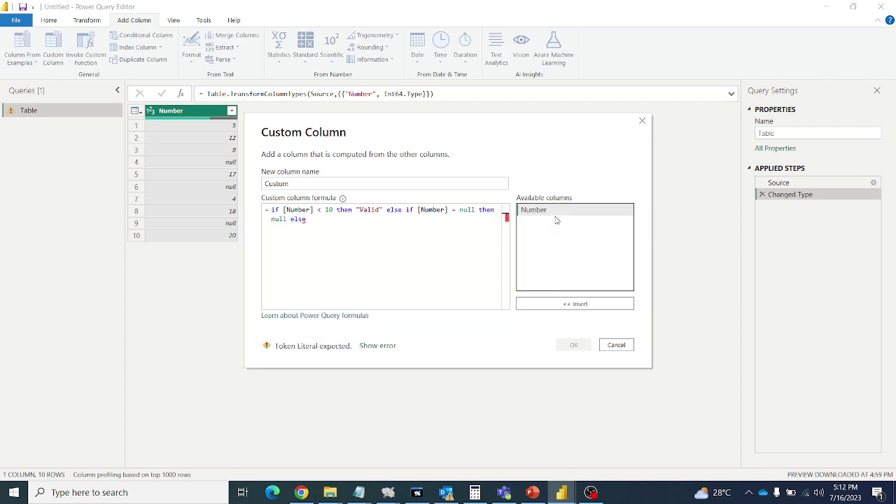
type("\"Inva")
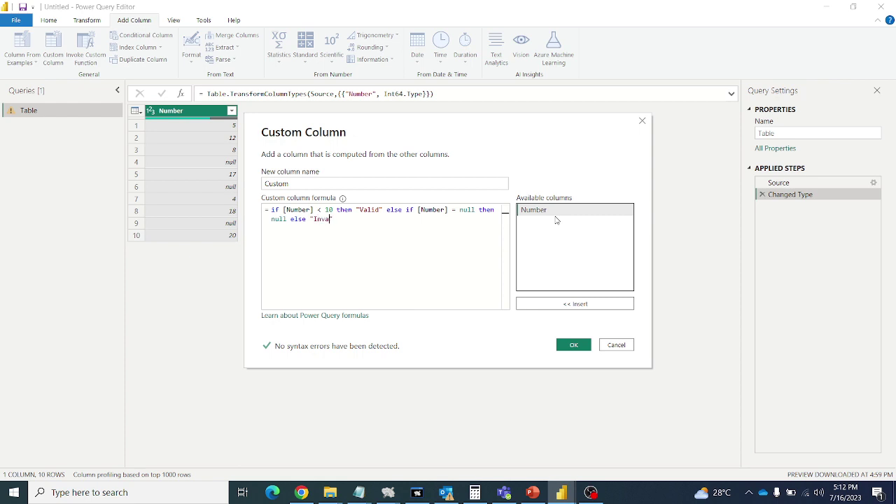
type("lid")
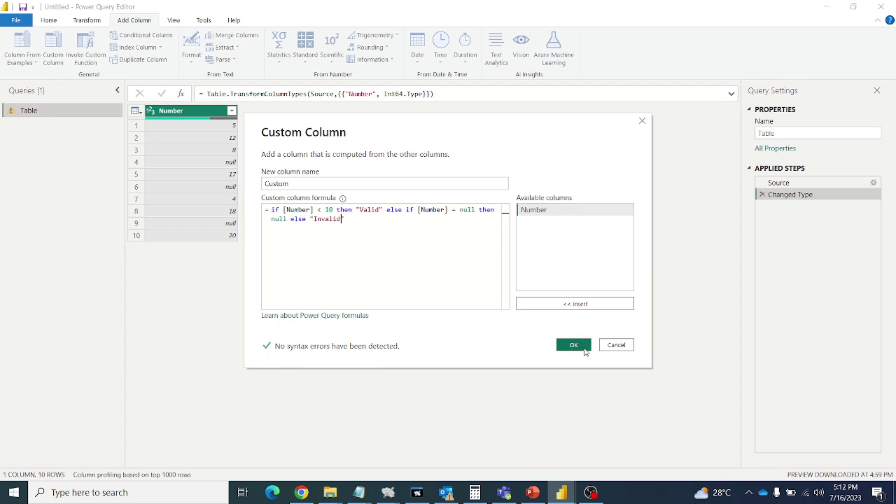
- Add the Custom column, inspect the Expression.Error in row 4, and reselect Added Custom
left_click(585, 352)
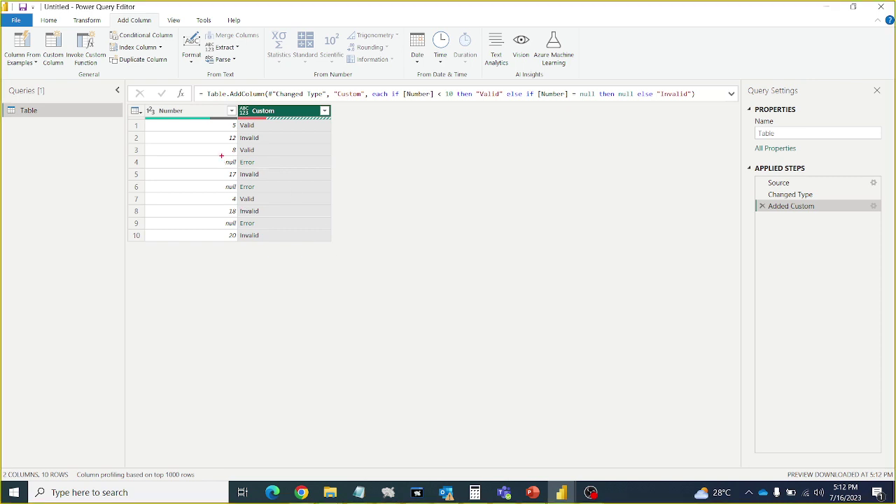
mouse_move(222, 156)
left_mouse_down()
mouse_move(264, 168)
mouse_move(233, 188)
mouse_move(262, 193)
left_mouse_up()
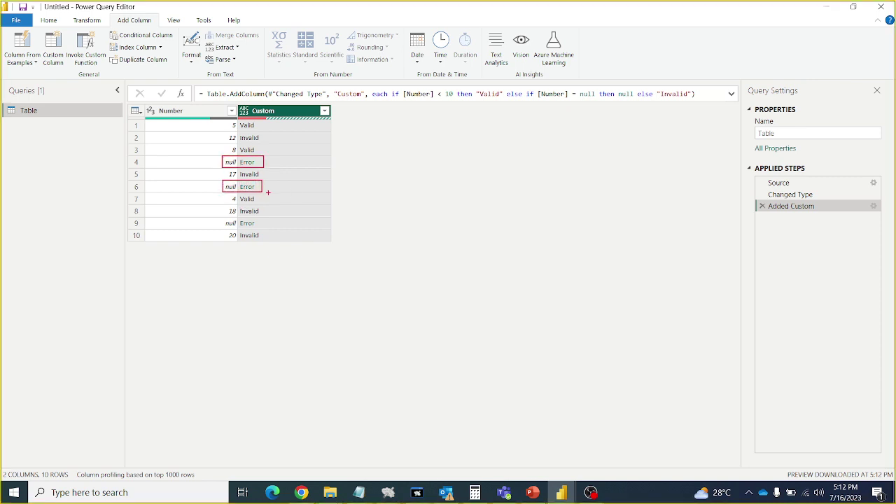
left_click(247, 162)
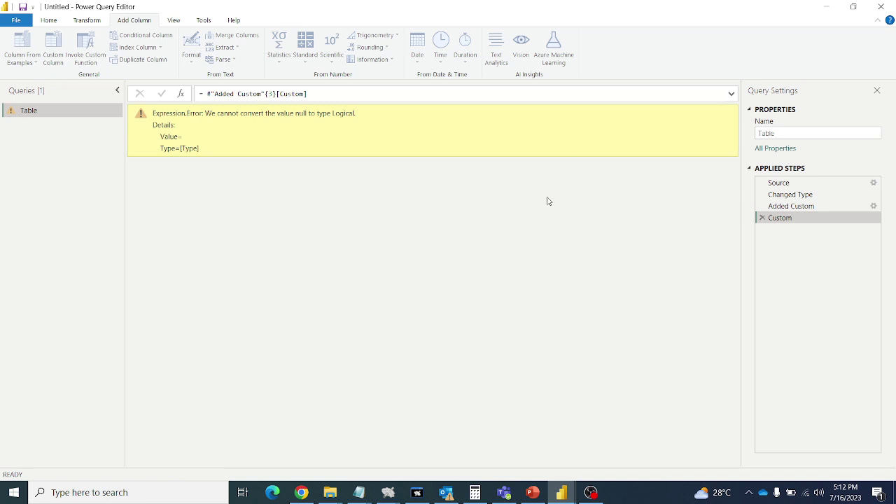
left_click(824, 205)
- Expand the Added Custom formula bar and review the leading [Number] < 10 test
left_click(731, 94)
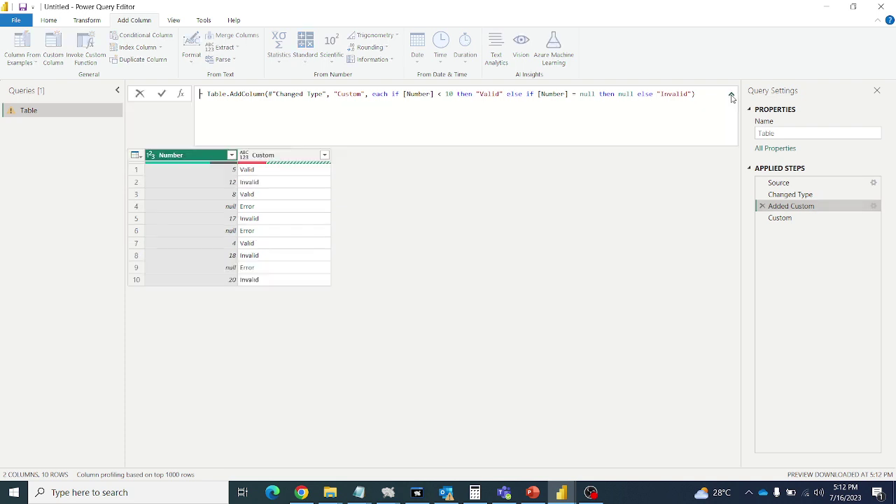
left_click_drag(403, 93, 446, 93)
left_click(549, 118)
- Move the [Number] = null then null clause to the start of the formula
left_click(538, 94)
left_click_drag(538, 94, 634, 94)
key("ctrl+c")
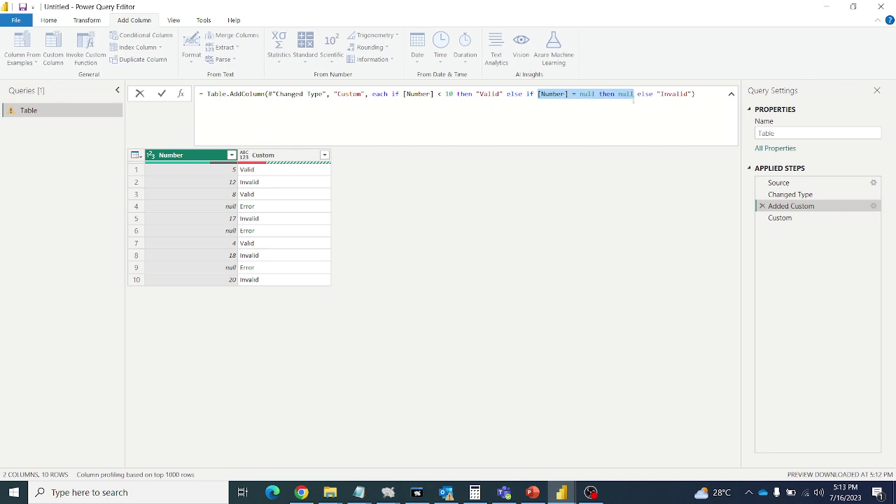
key("BackSpace")
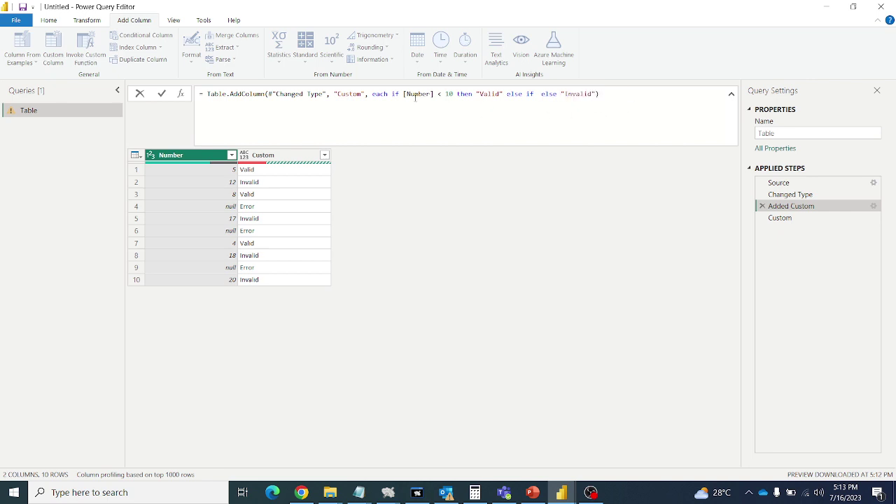
left_click(404, 94)
key("ctrl+v")
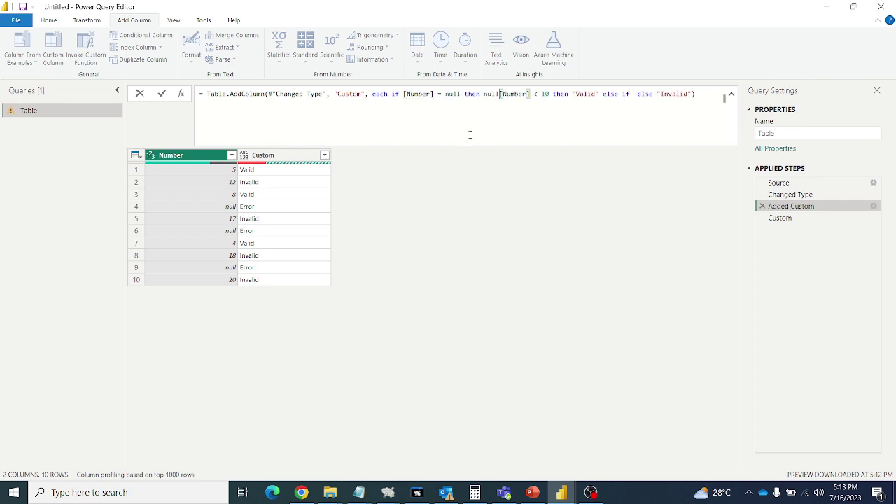
- Move the [Number] < 10 then "Valid" test after else if
left_click_drag(503, 93, 596, 97)
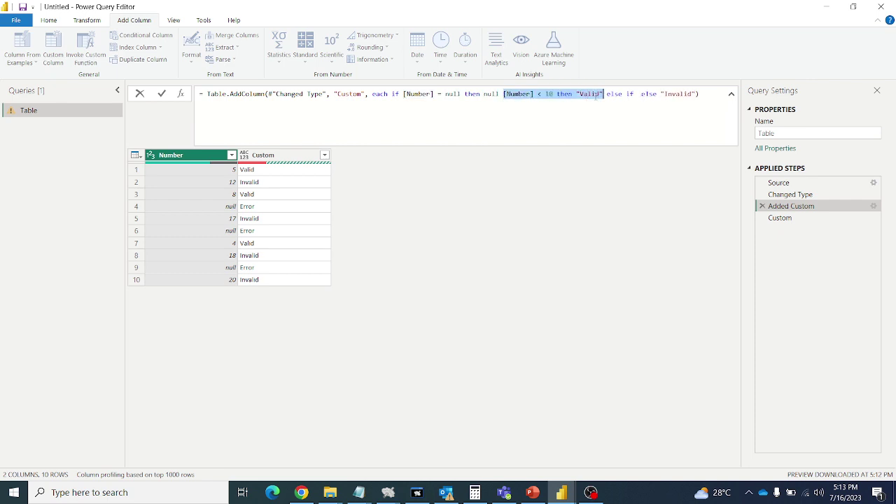
key("ctrl+x")
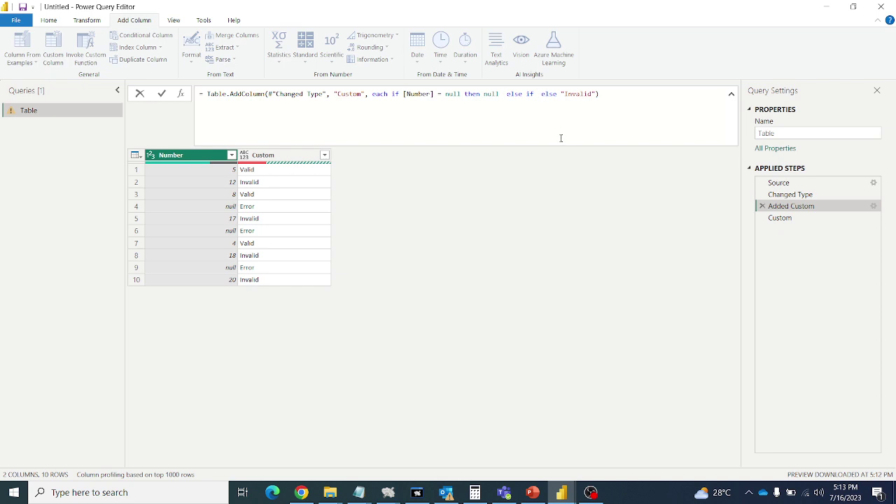
key("ctrl+v")
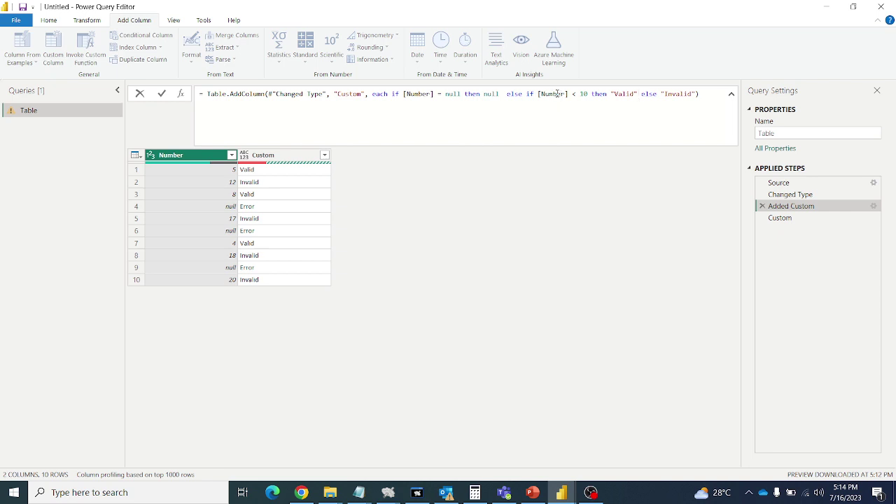
left_click(588, 94)
left_click_drag(588, 94, 549, 94)
left_click(569, 115)
- Commit the reordered formula so null numbers give null, not Error
left_click(162, 94)
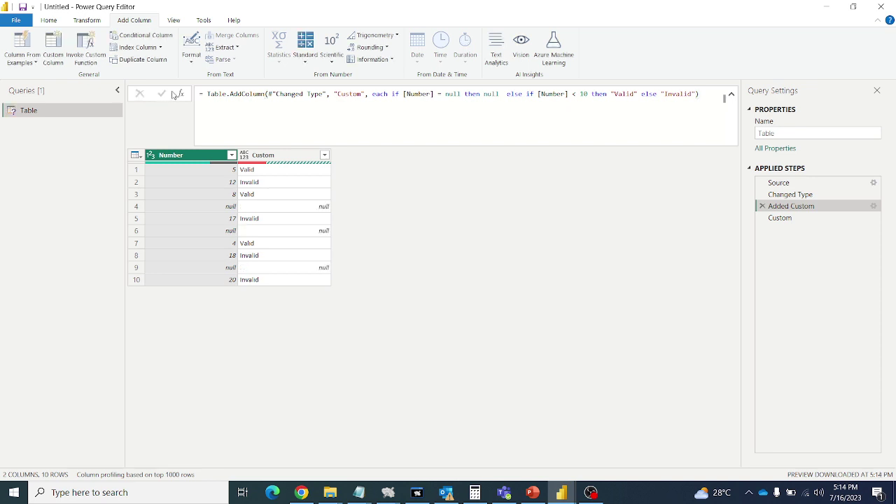